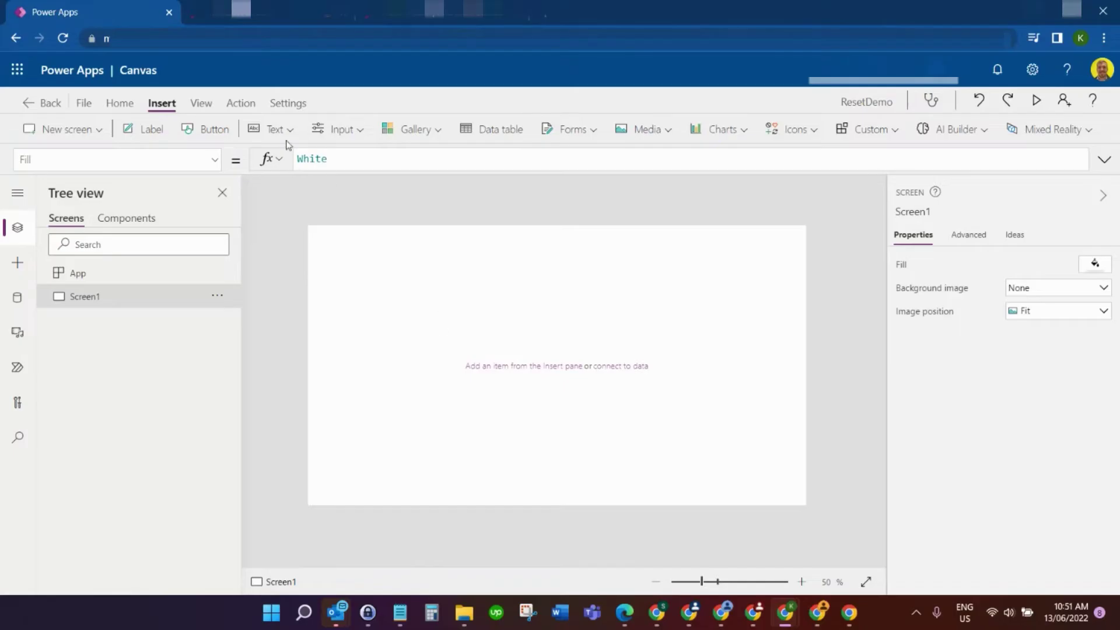
- Add a text input to the screen and move it further down
left_click(273, 130)
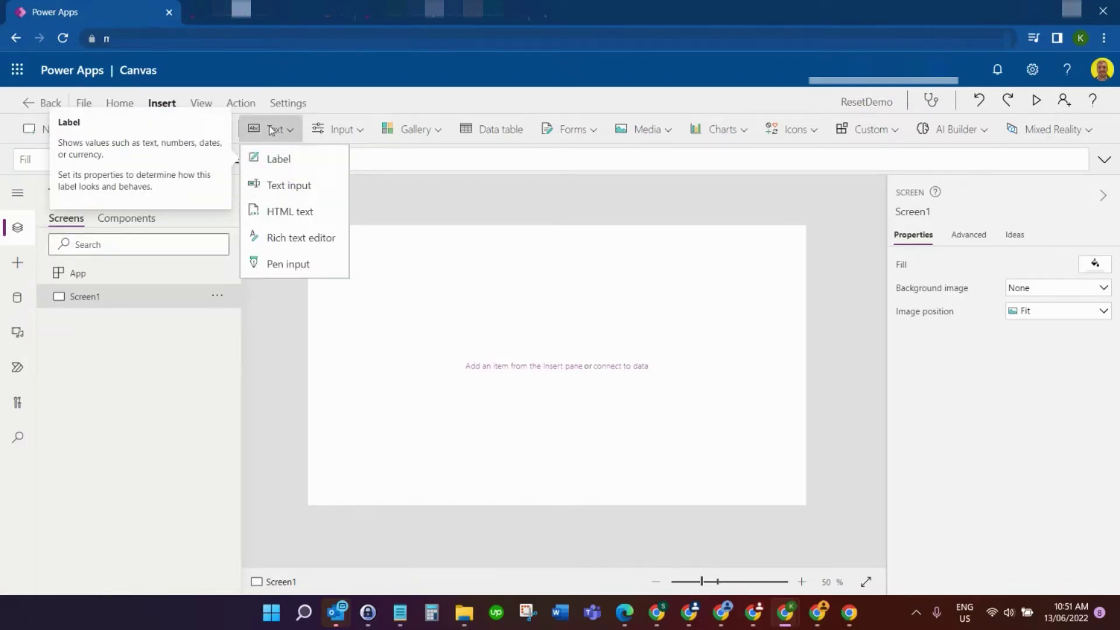
left_click(289, 185)
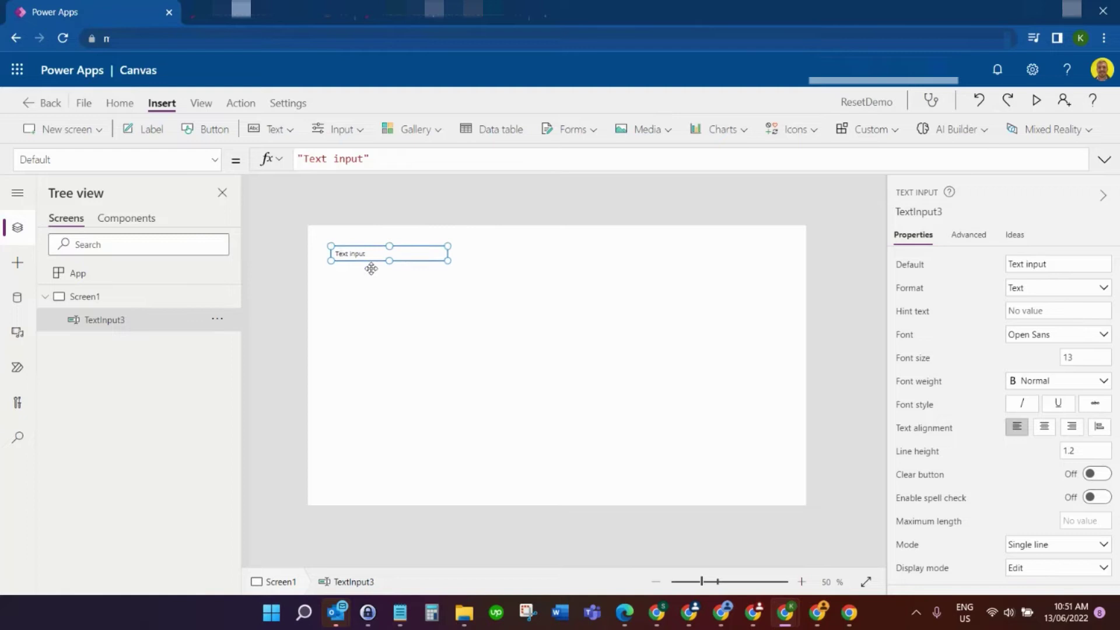
left_click_drag(371, 269, 376, 323)
- Add a button and place it beside the text input
left_click(519, 329)
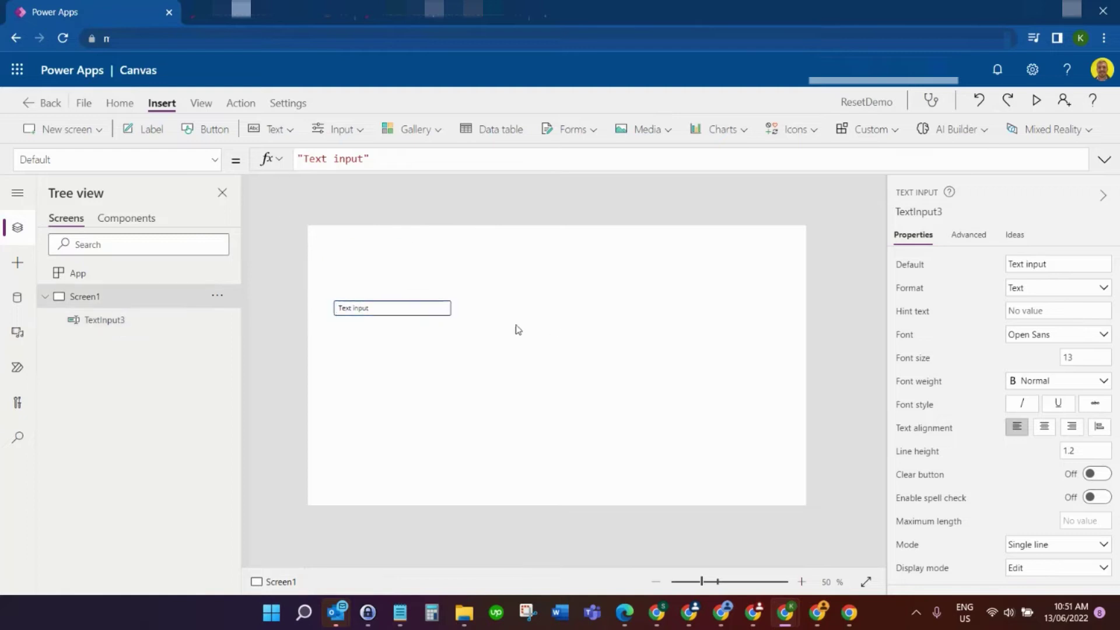
left_click(210, 129)
left_click_drag(352, 246, 488, 308)
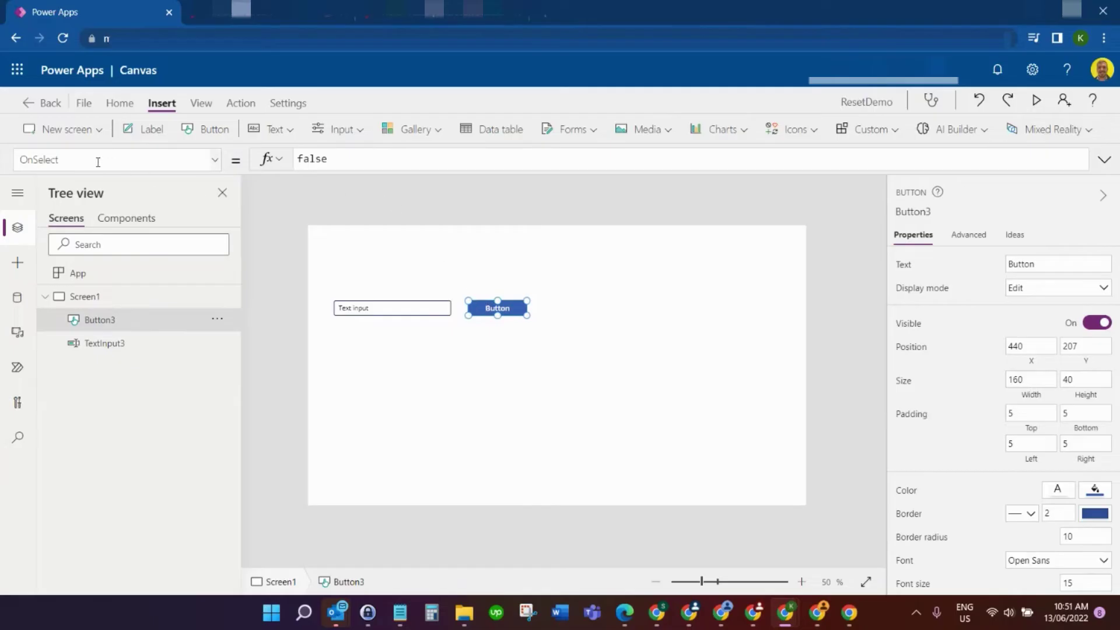
- Set the button's OnSelect formula to Reset(TextInput3)
double_click(325, 162)
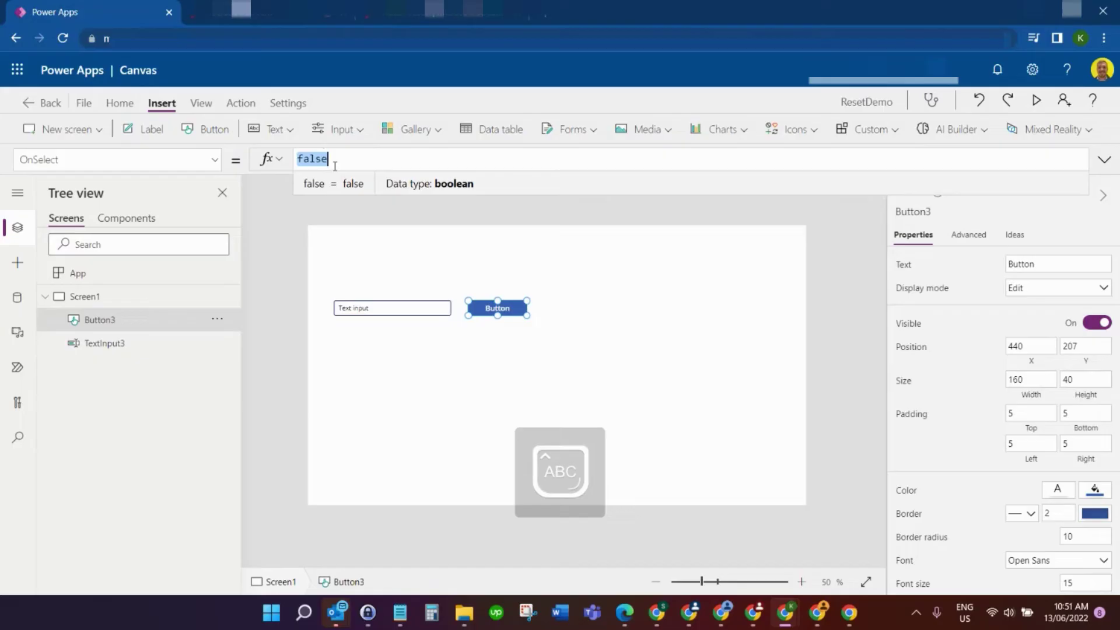
type("Reset")
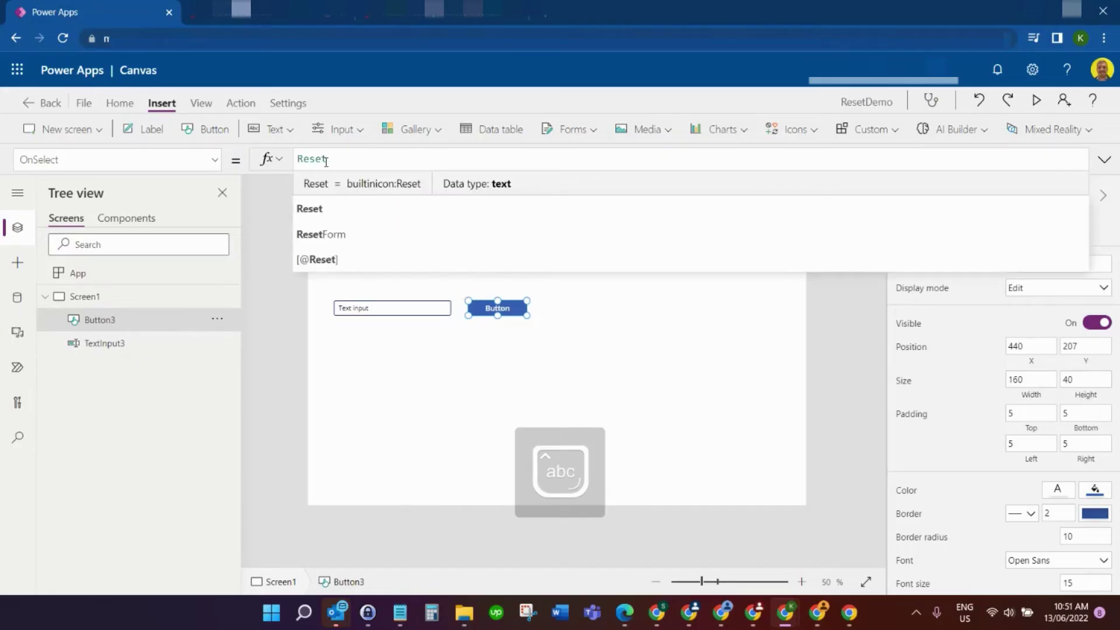
type("(")
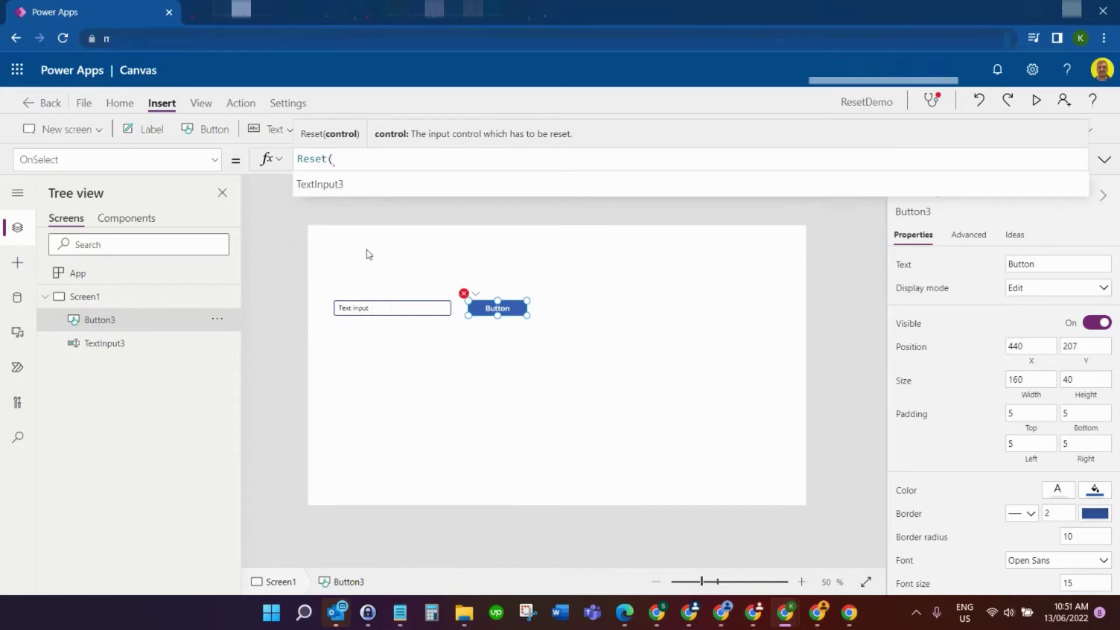
left_click(323, 186)
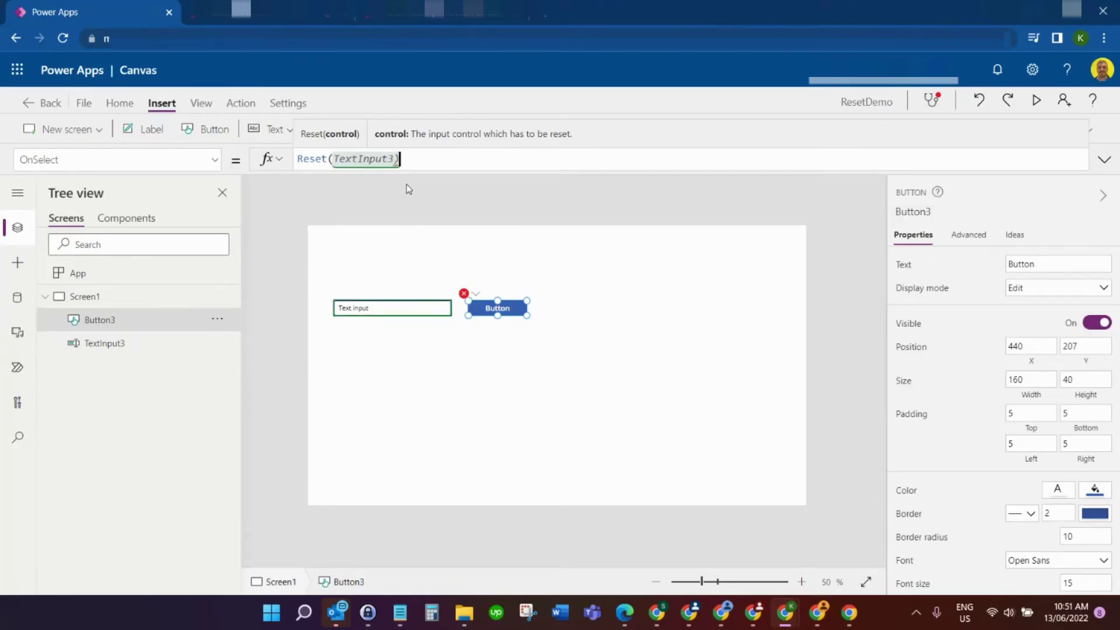
type(")")
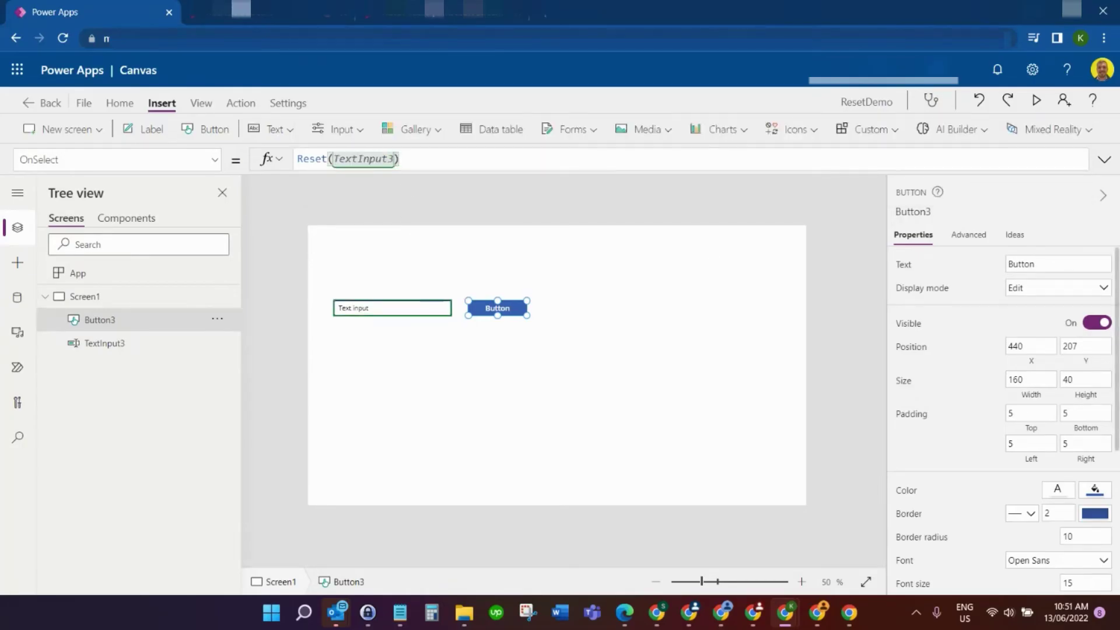
- In preview, replace the default text with test data and reset it with the button
left_click(1037, 102)
left_click(293, 237)
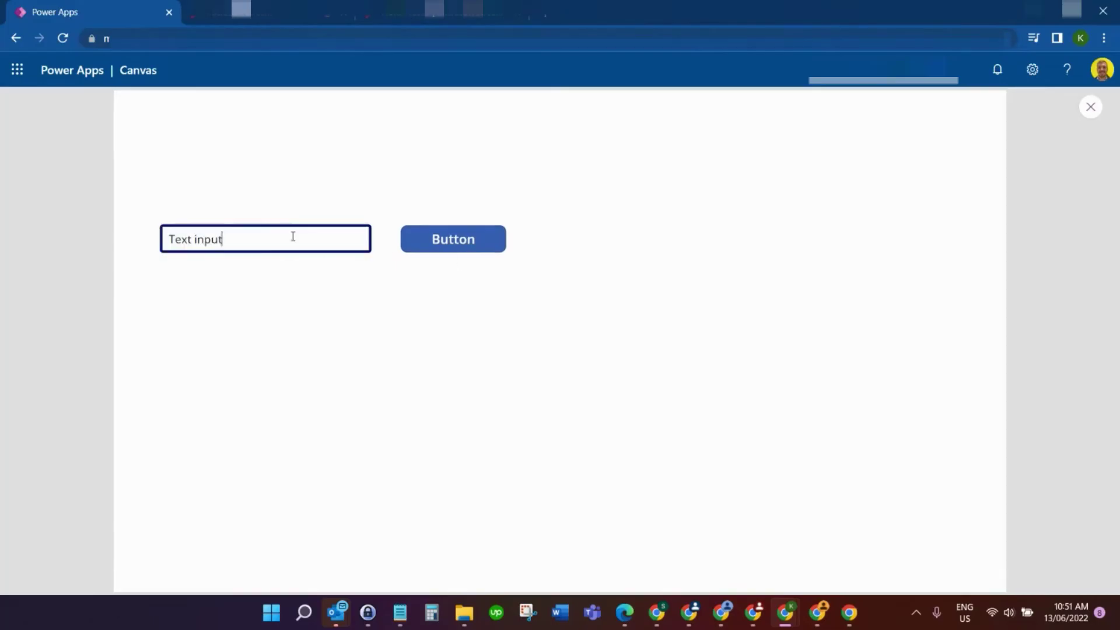
key("BackSpace")
key("BackSpace")
key("BackSpace")
key("BackSpace")
key("BackSpace")
key("BackSpace")
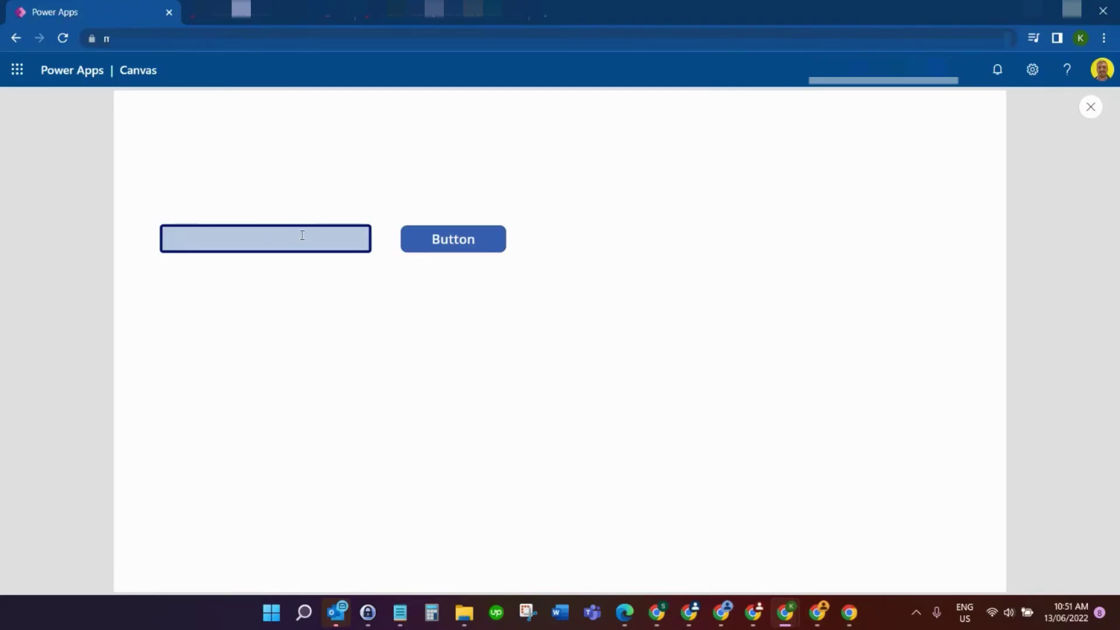
type("t d")
type("ata")
left_click(458, 243)
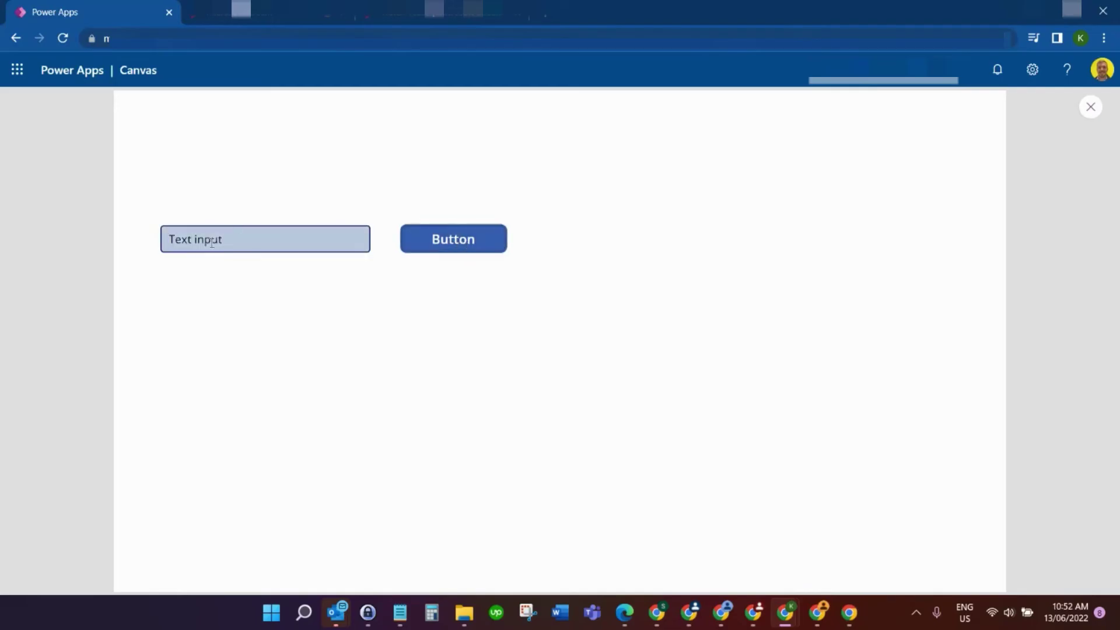
- Back in the editor, clear TextInput3's Default property so it is blank
left_click(1088, 106)
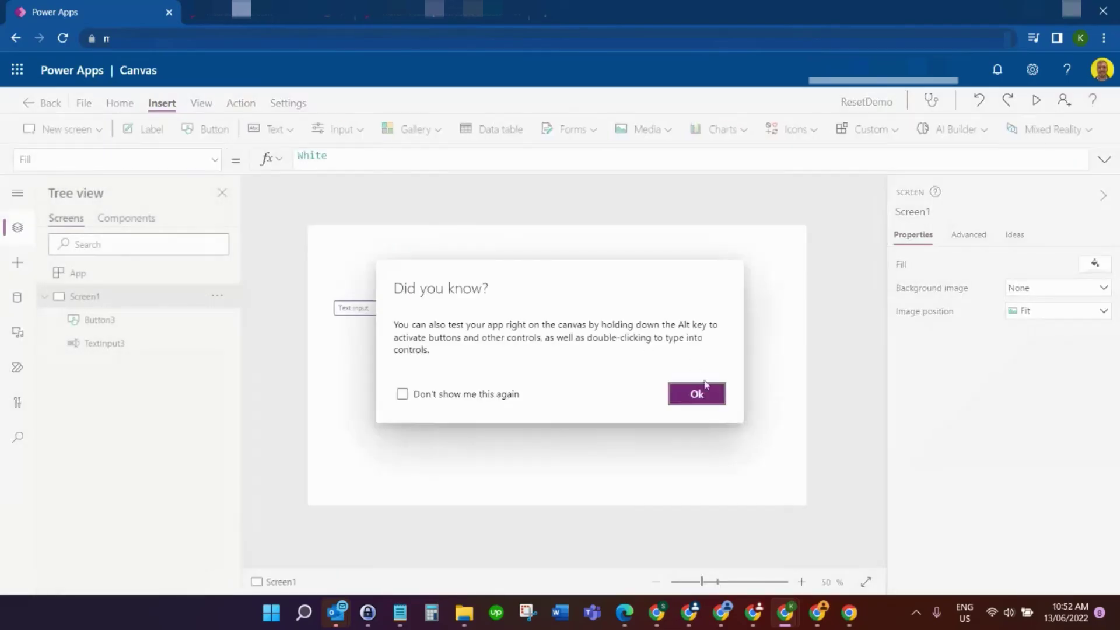
left_click(701, 393)
left_click(390, 315)
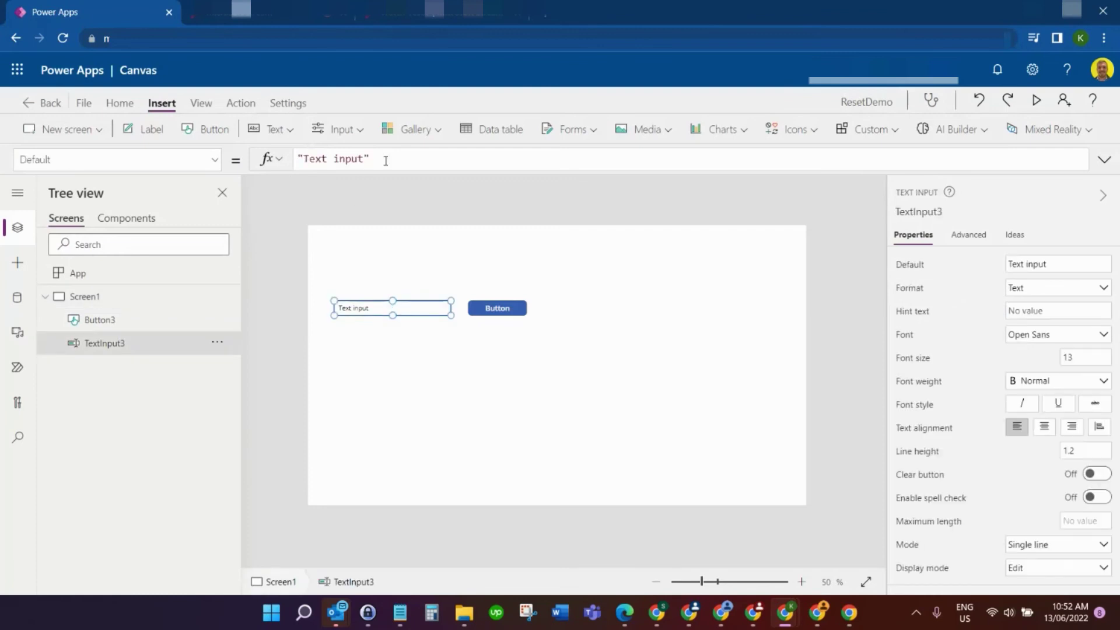
key("ctrl+a")
key("BackSpace")
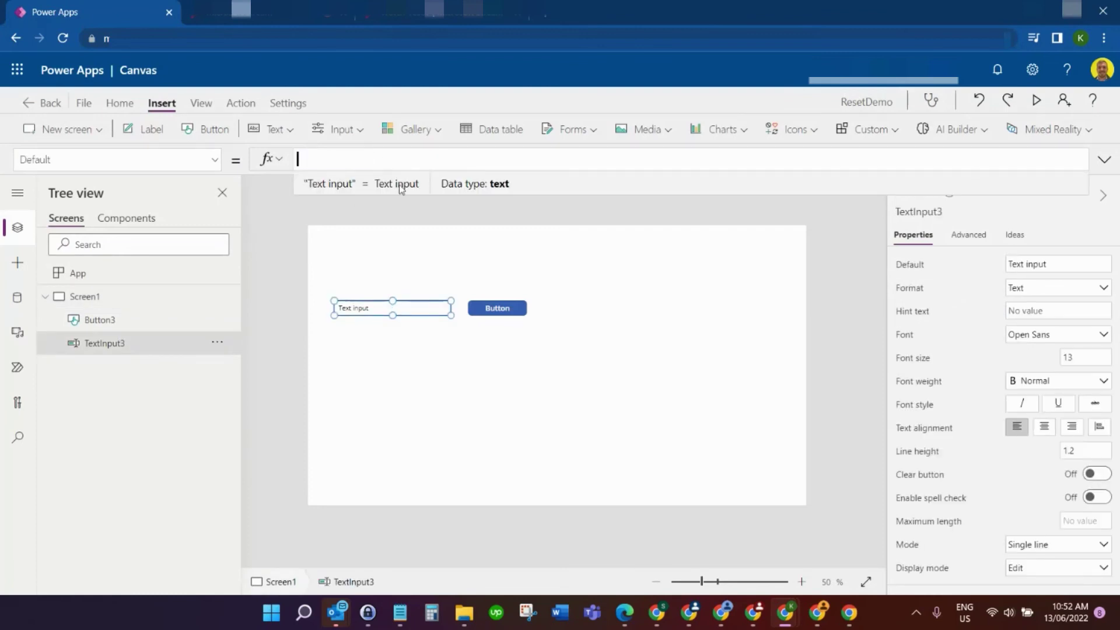
left_click(431, 348)
- In preview, enter text, clear it with the button, and return to the editor
left_click(1037, 100)
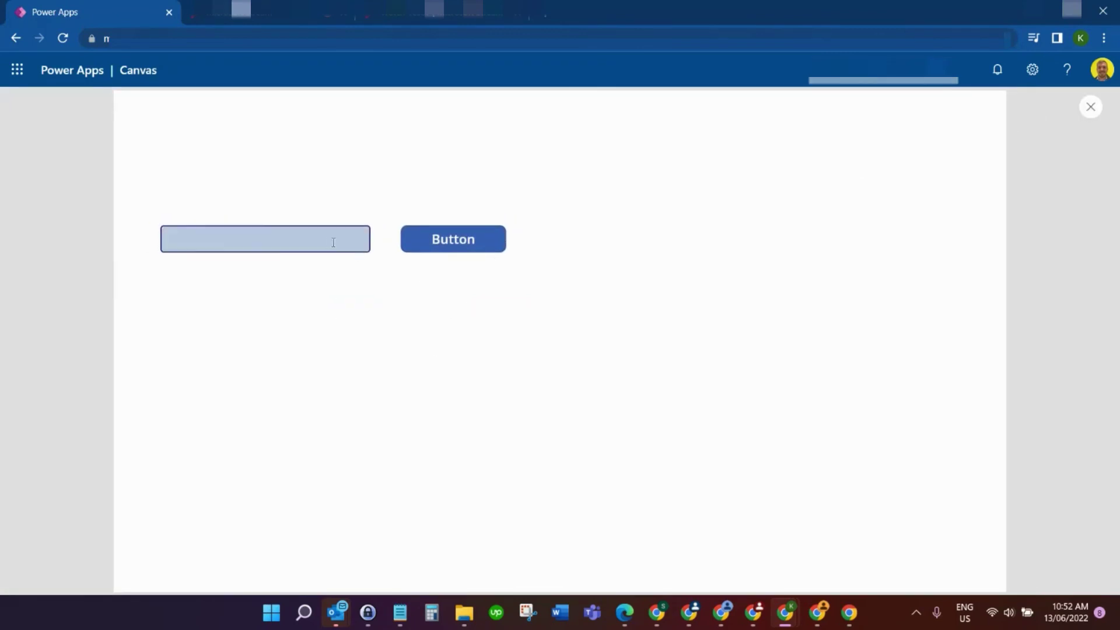
left_click(330, 241)
type("stttt")
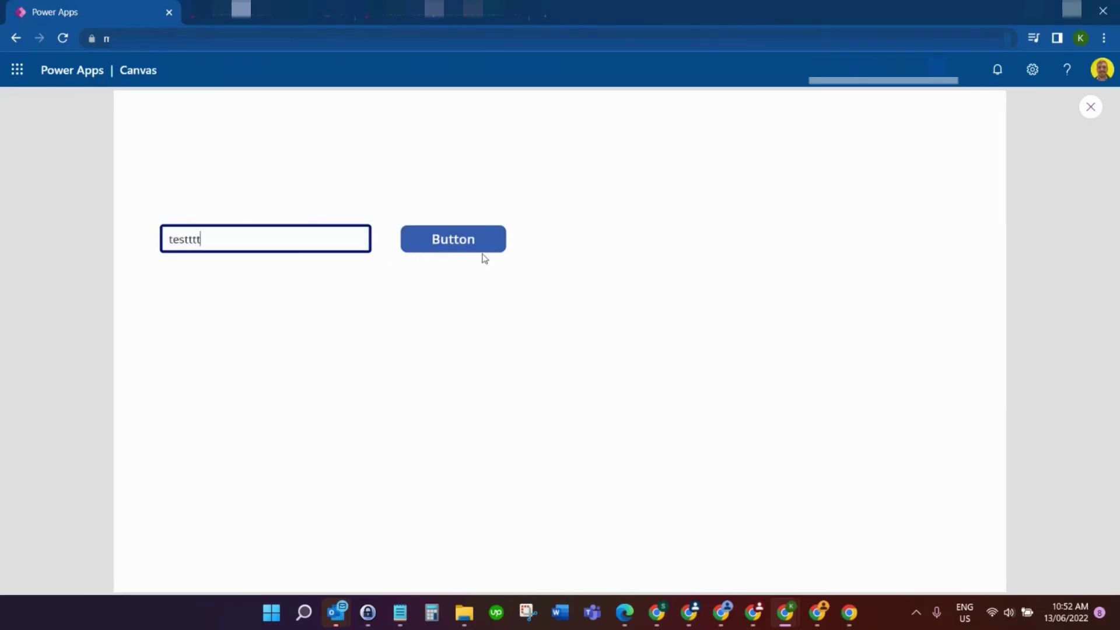
left_click(477, 247)
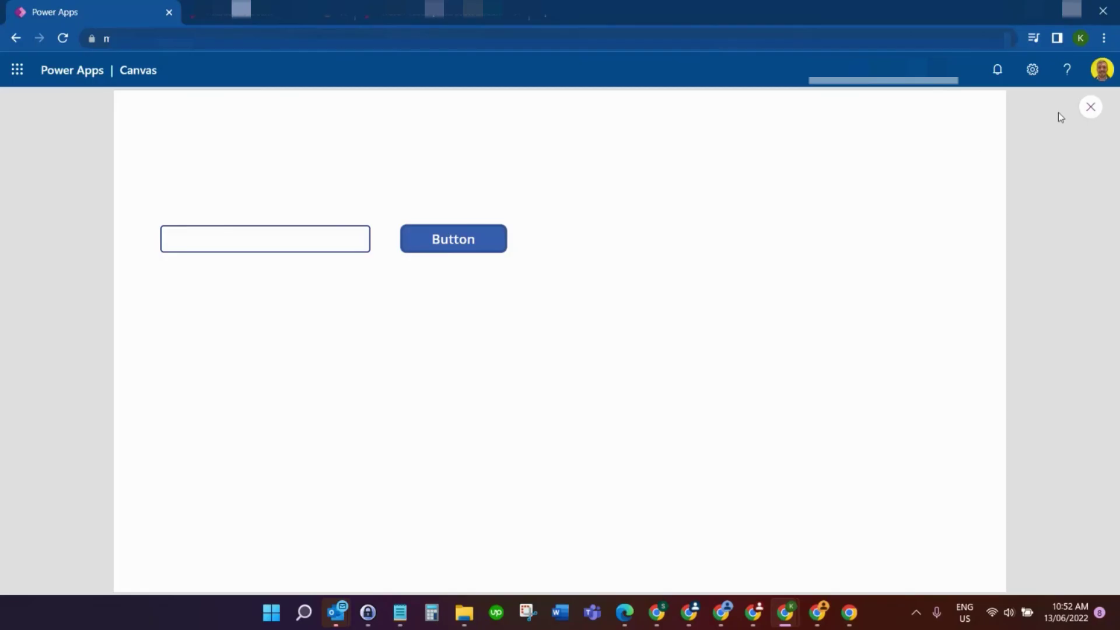
left_click(1091, 108)
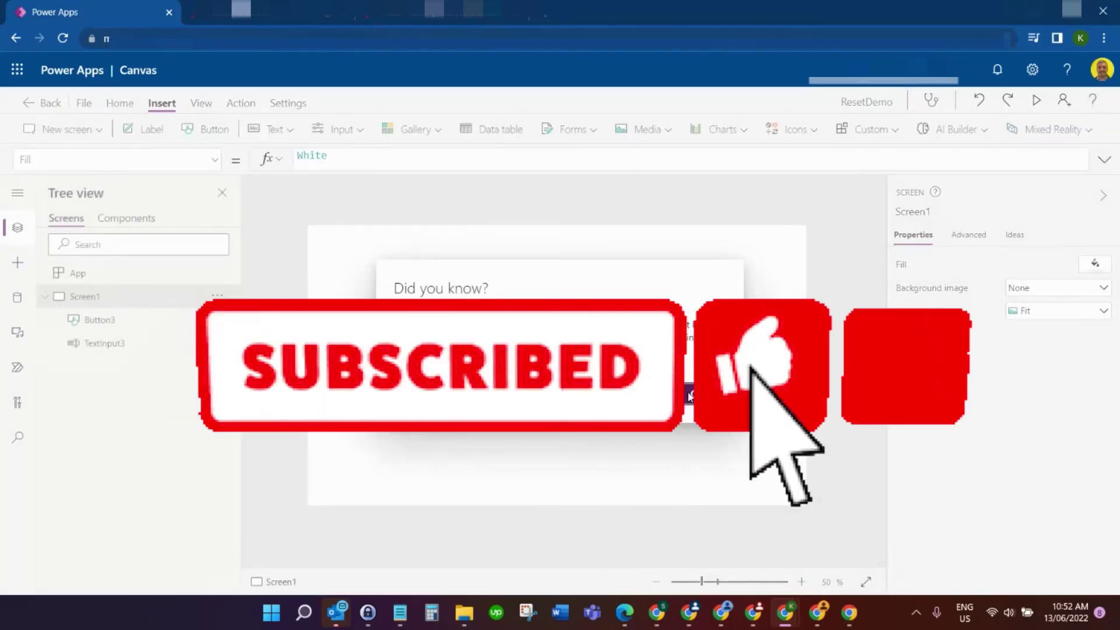